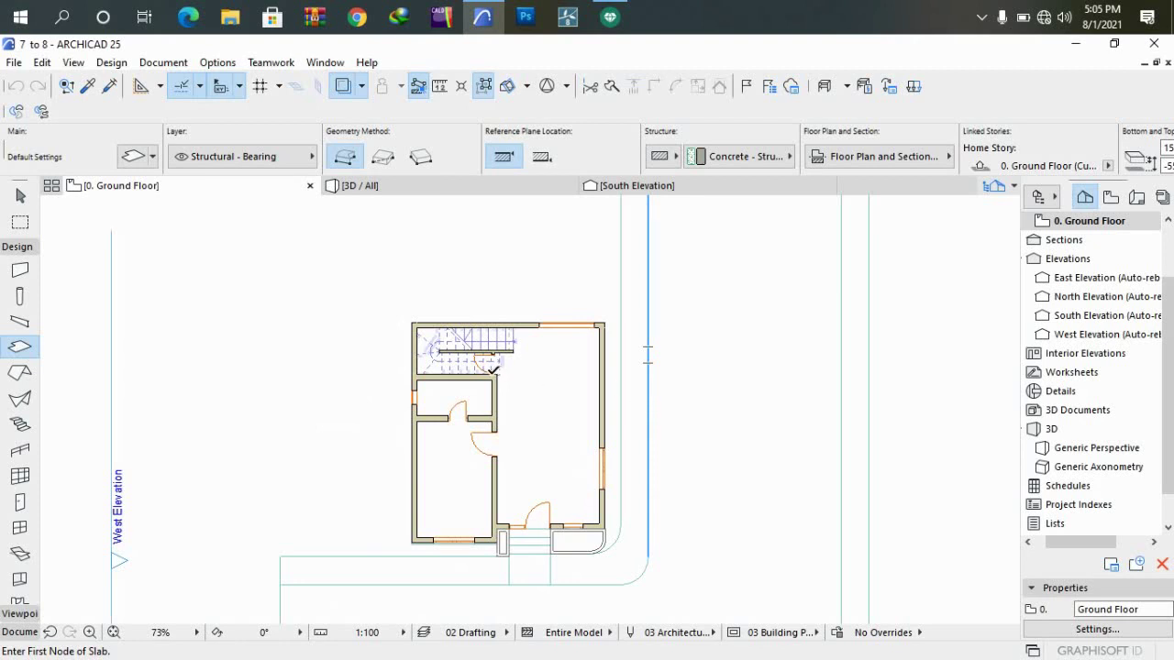
- Switch to the 3D / All window and zoom in on the two-storey house
click(404, 189)
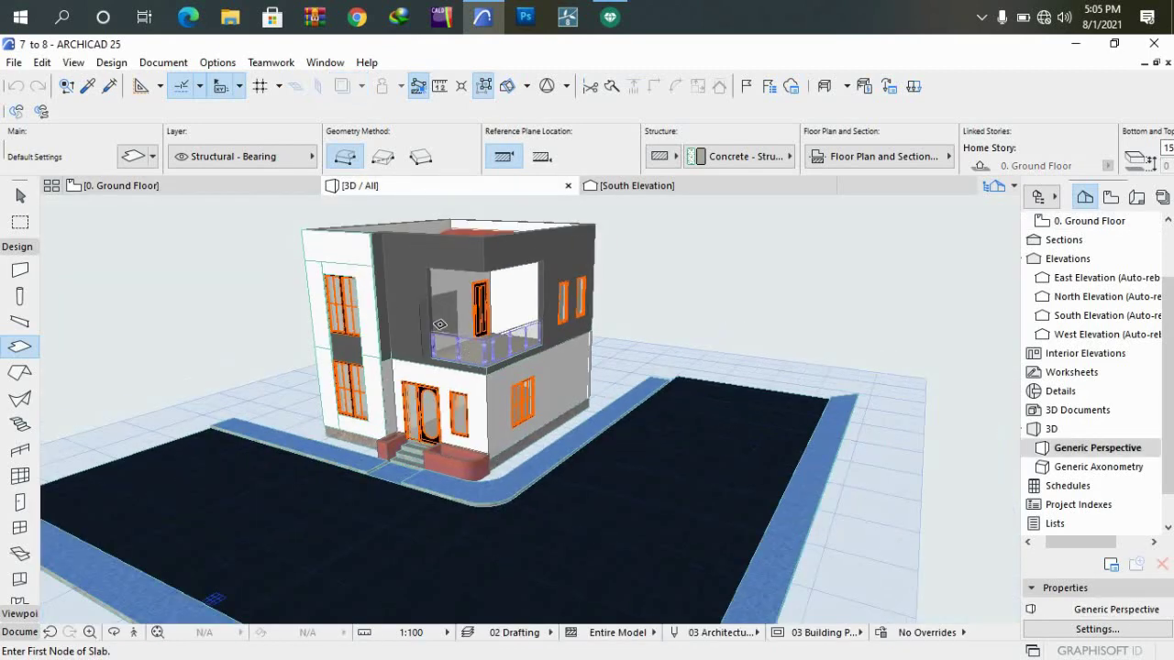
scroll(440, 323, up, 1)
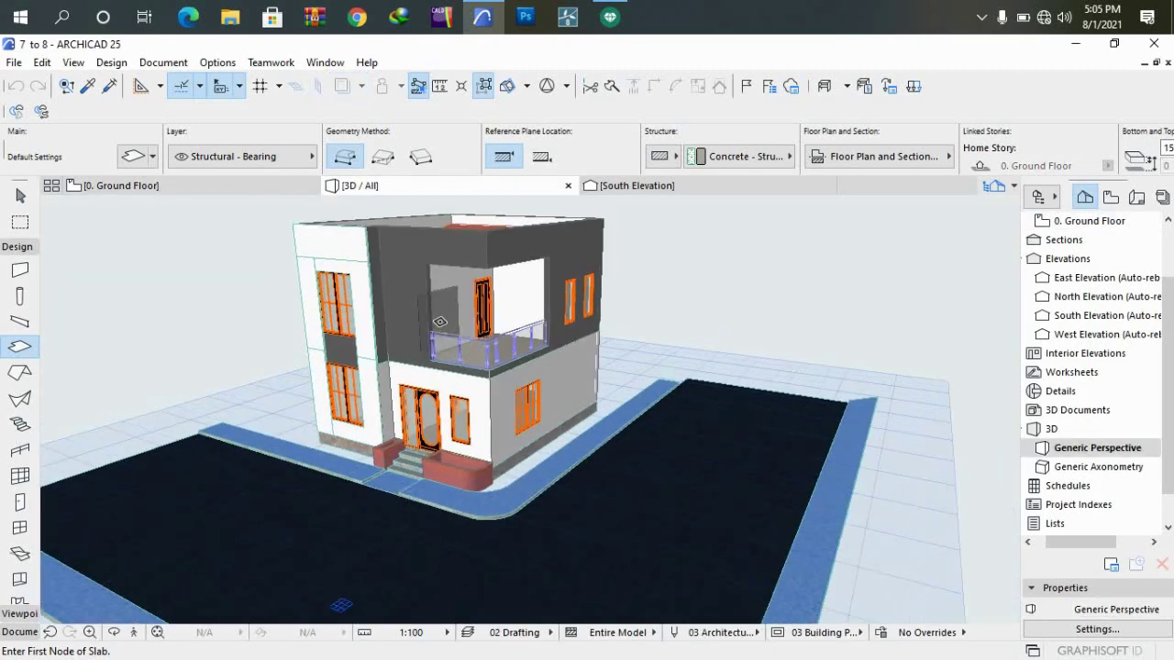
scroll(440, 322, up, 1)
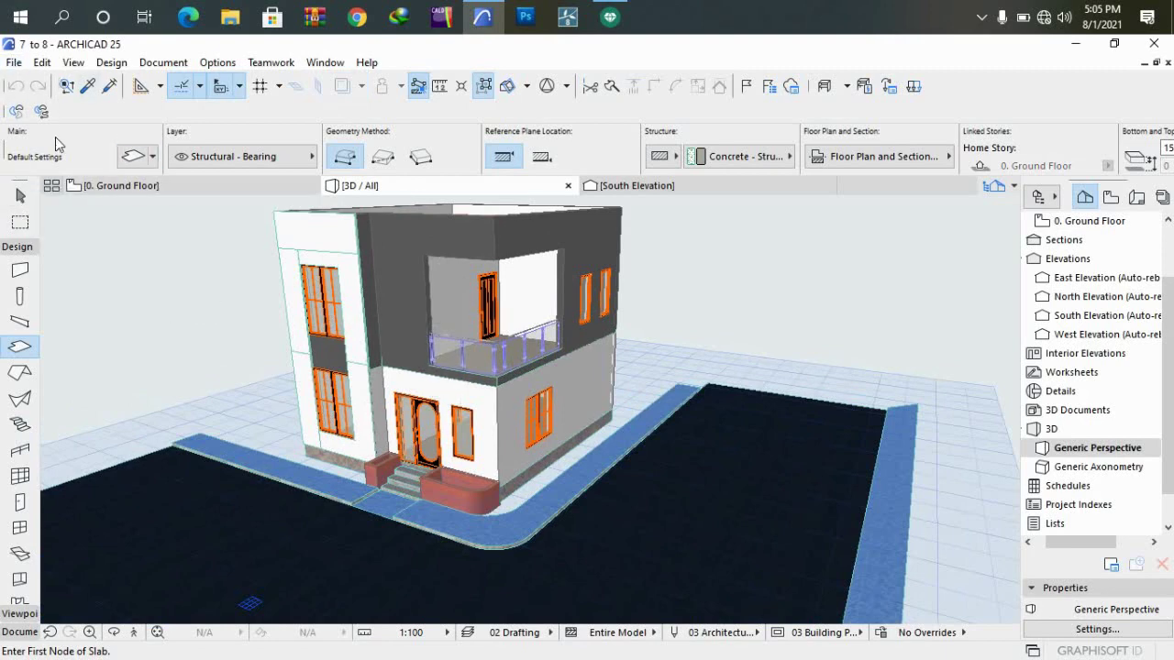
- Begin a Save As and scroll the Desktop listing to find the VD Production folder
click(14, 62)
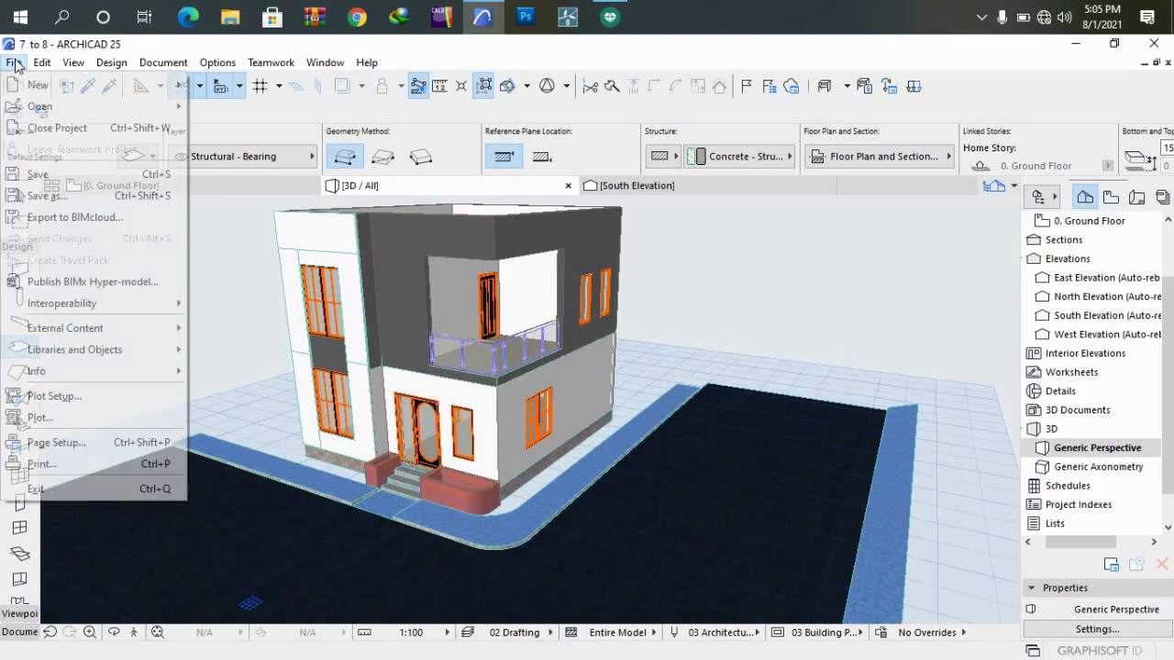
click(41, 196)
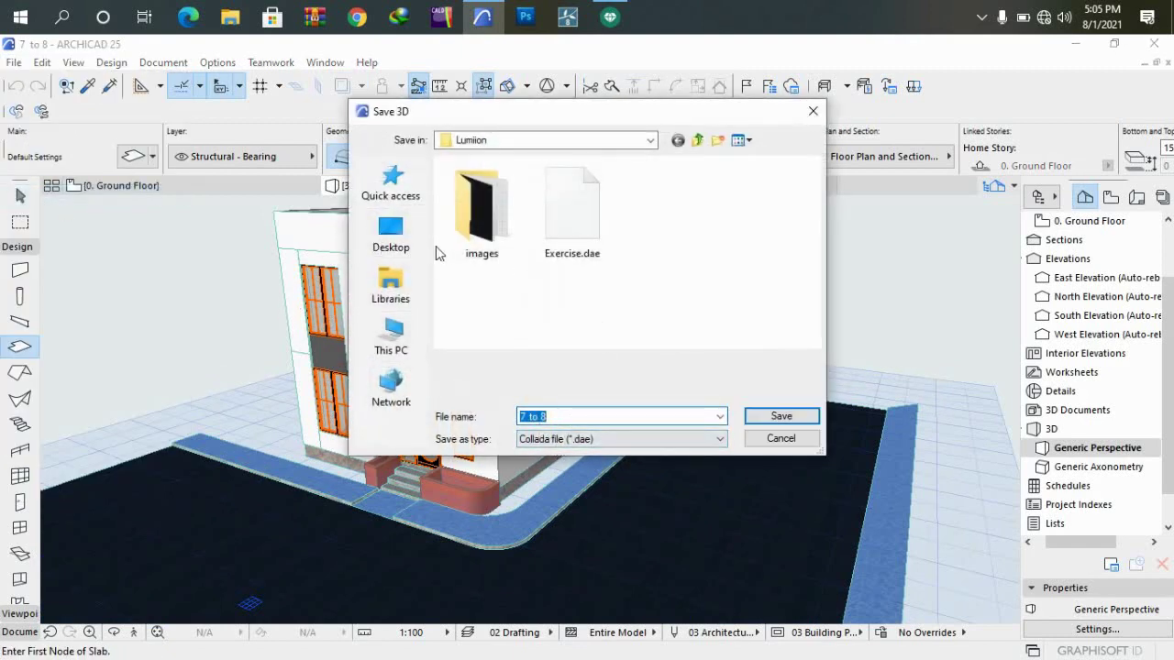
click(389, 235)
scroll(577, 282, down, 3)
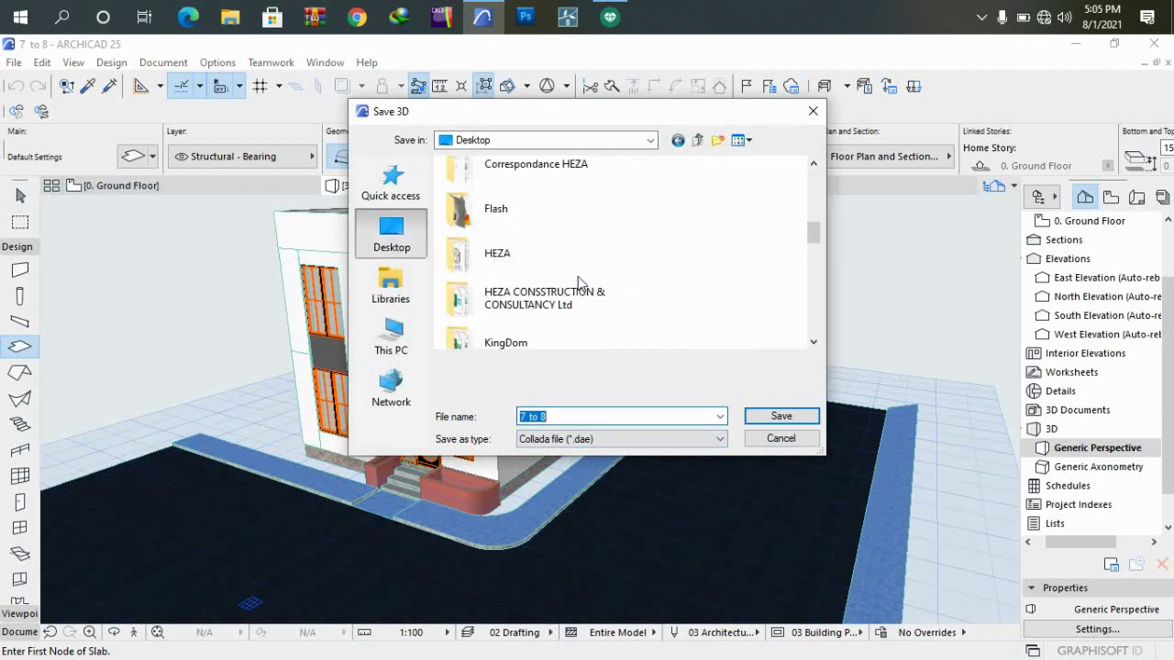
scroll(578, 282, down, 2)
scroll(579, 279, down, 2)
scroll(581, 275, up, 1)
scroll(583, 272, down, 3)
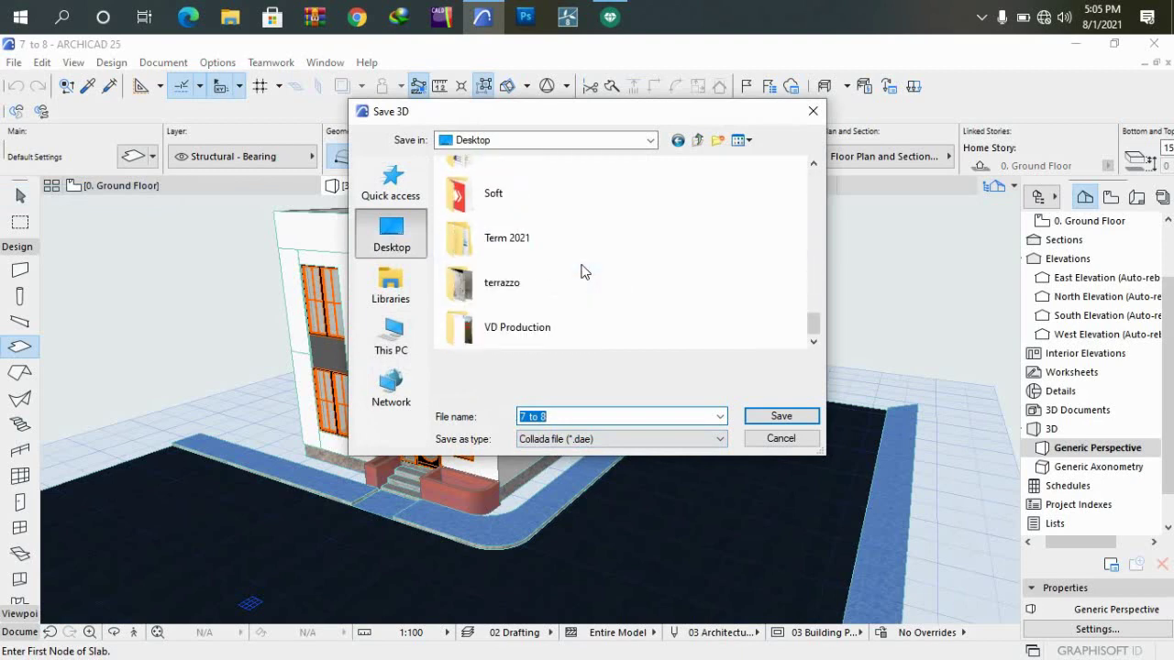
scroll(529, 257, up, 5)
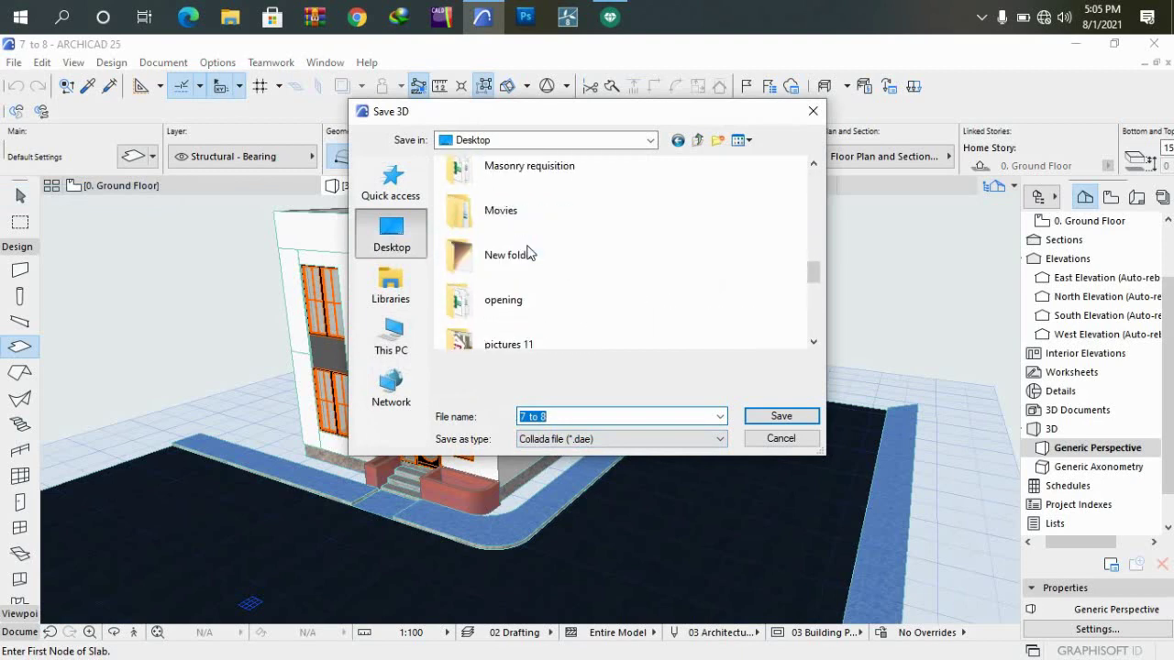
scroll(529, 253, up, 5)
scroll(529, 253, up, 3)
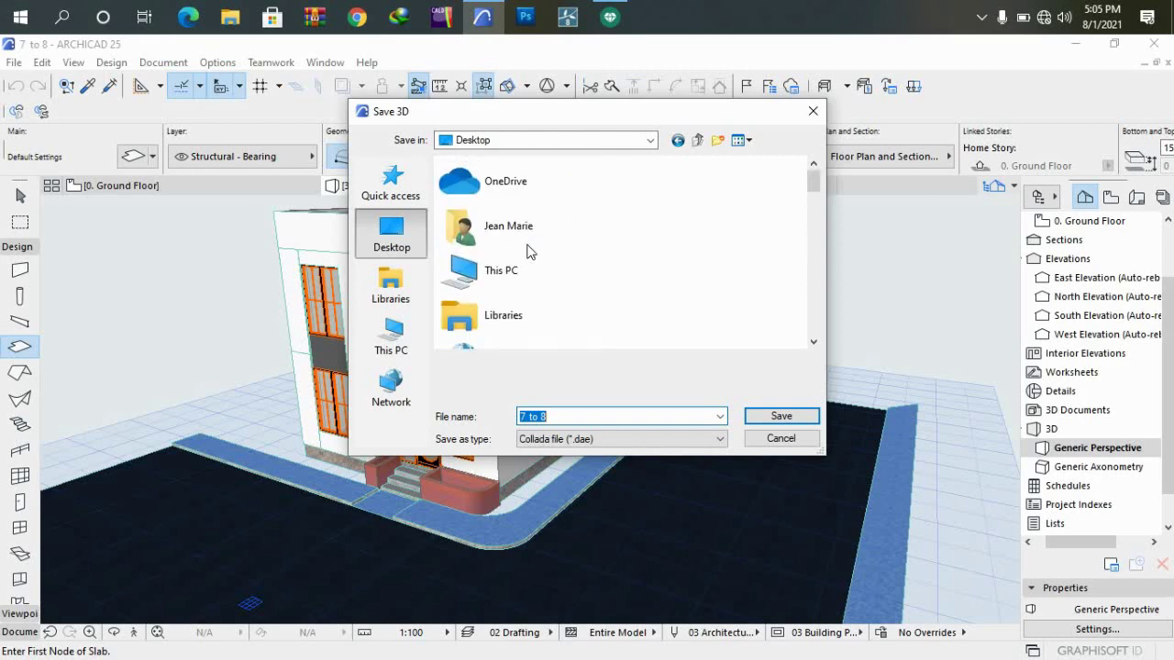
scroll(529, 253, down, 10)
scroll(529, 251, down, 4)
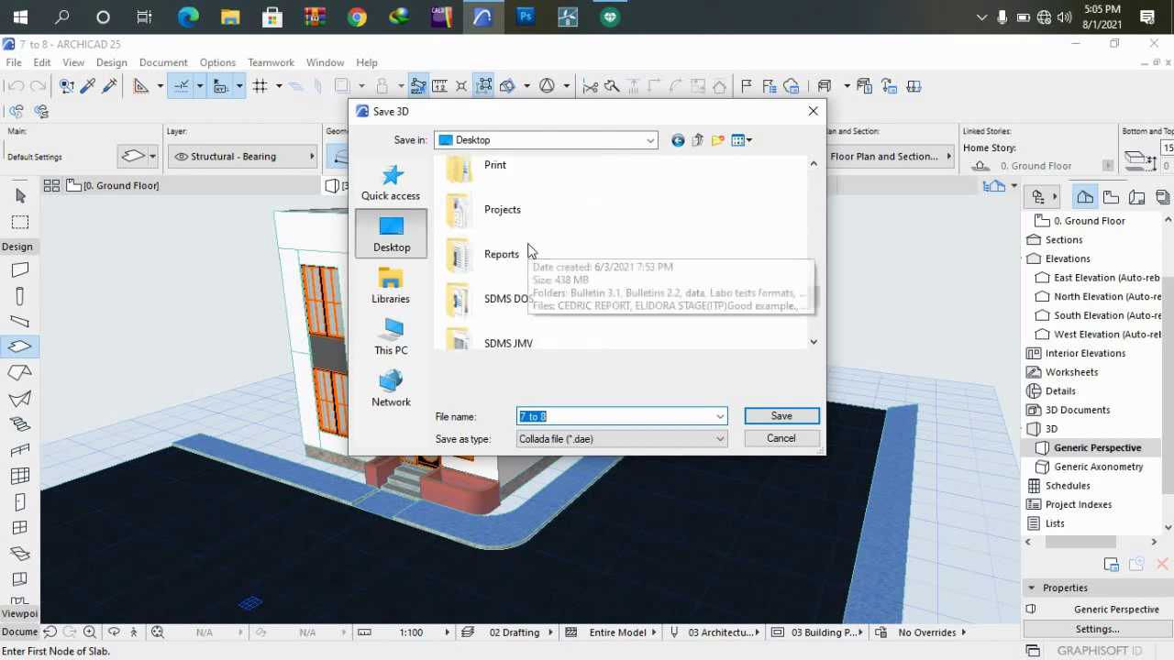
scroll(529, 251, down, 1)
scroll(529, 250, down, 1)
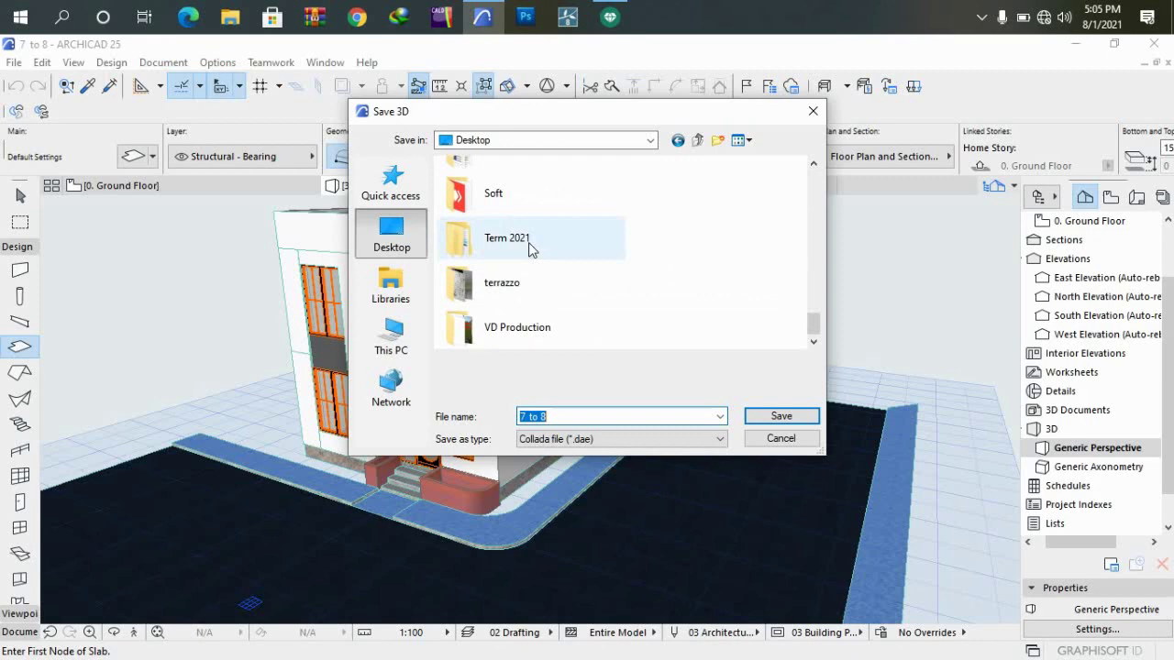
- Make VD Production the destination for '7 to 8', leaving the file format unchanged
double_click(517, 331)
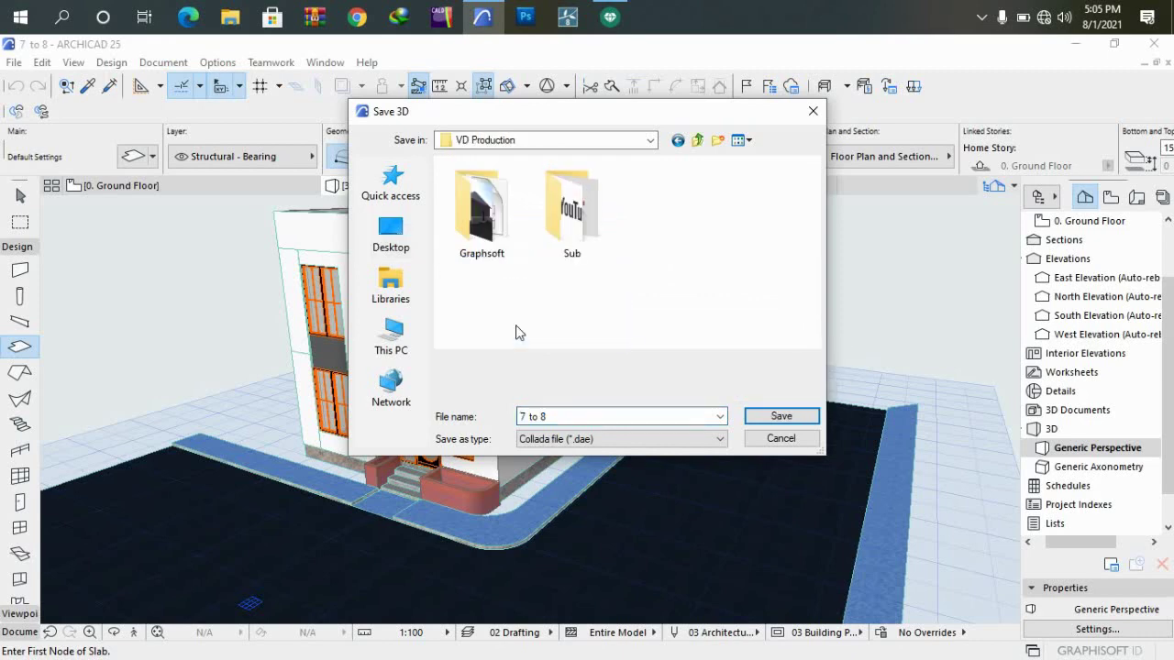
click(712, 439)
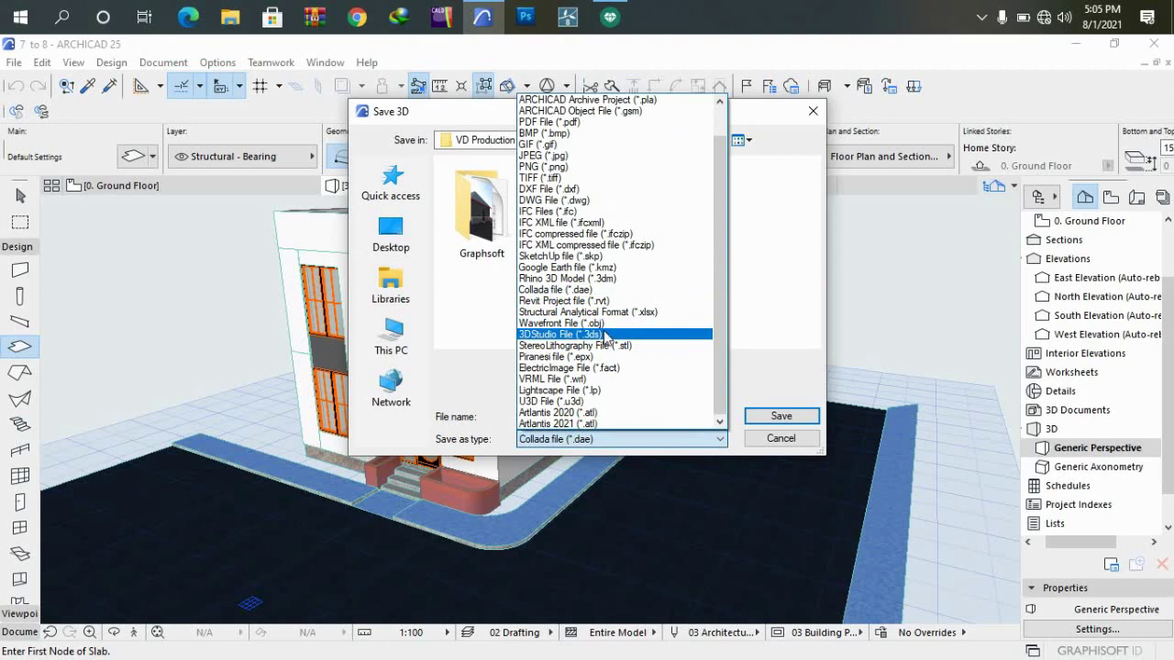
click(555, 290)
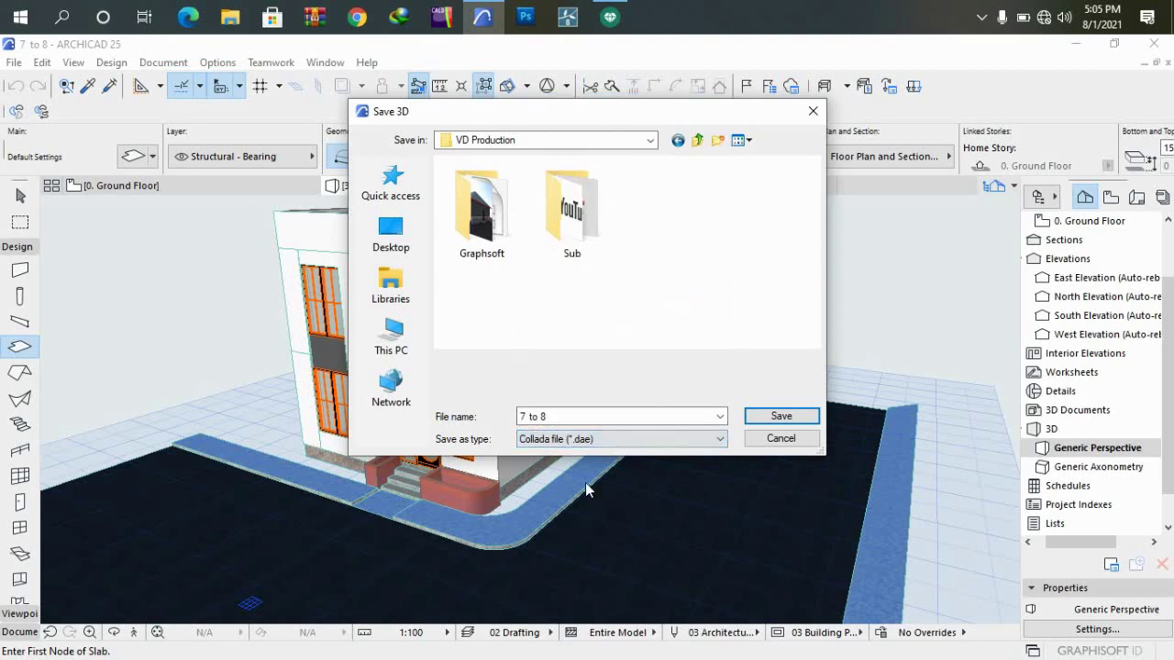
- Pick Atlantis 2020 (*.atl) as the export format for '7 to 8'
click(670, 440)
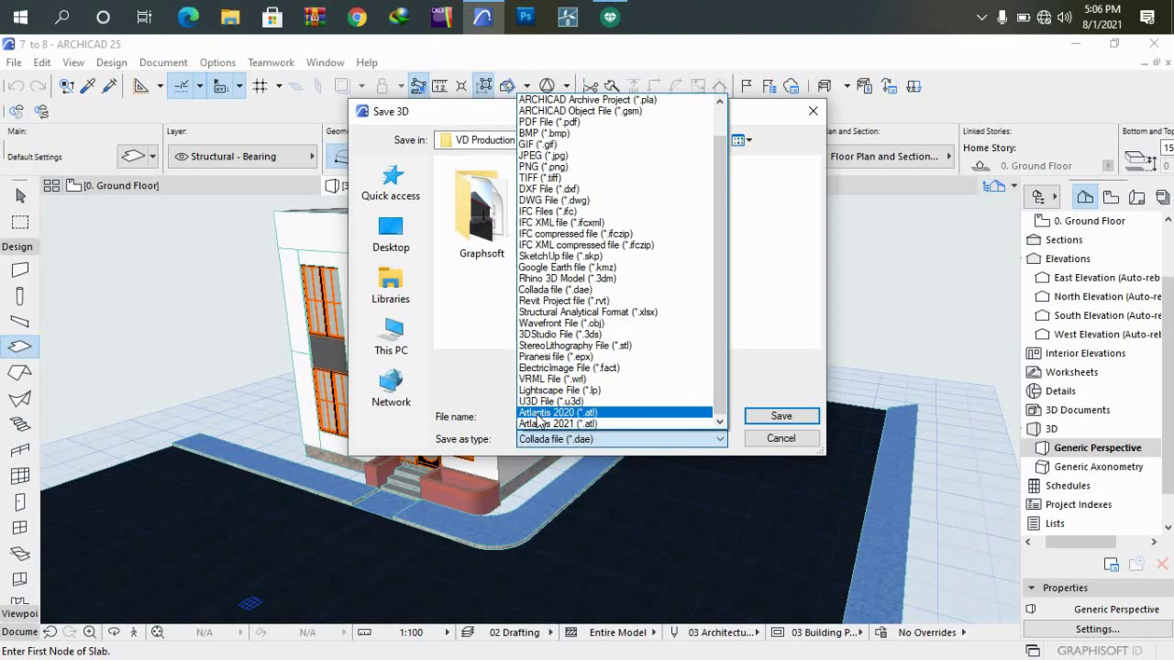
click(546, 414)
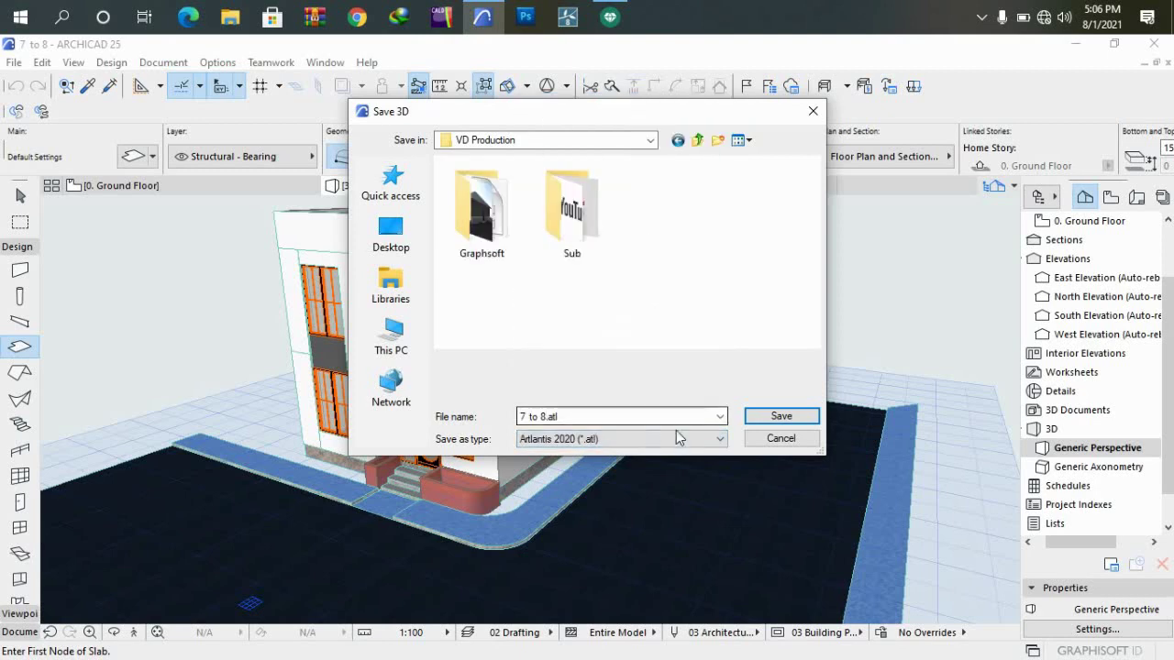
click(772, 422)
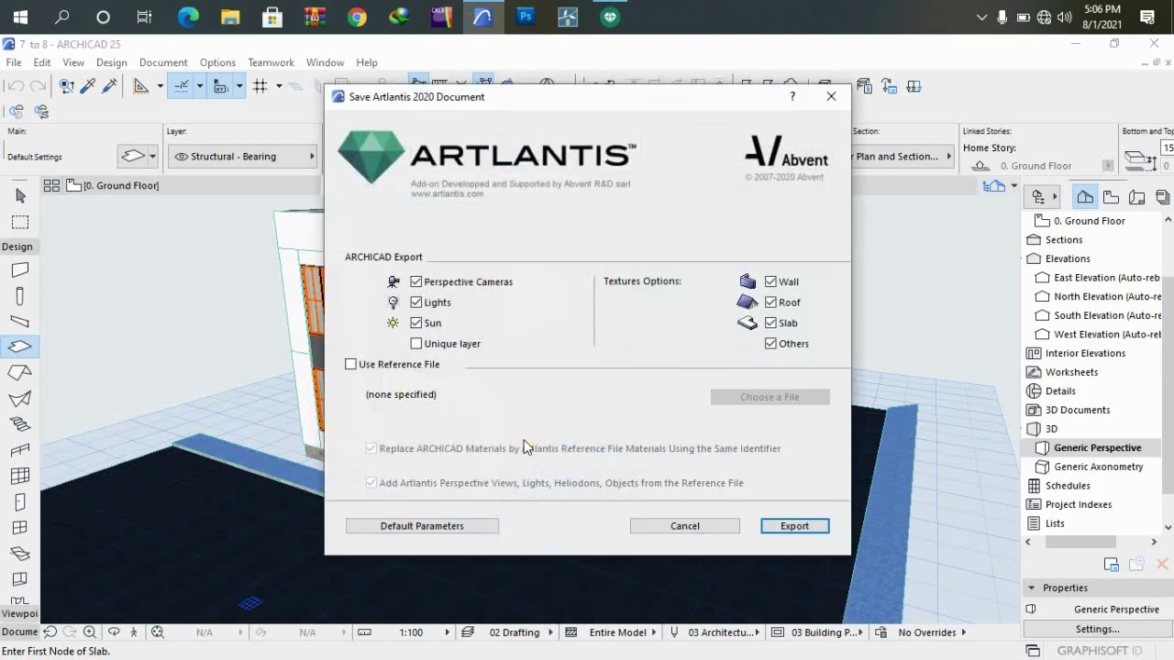
click(810, 529)
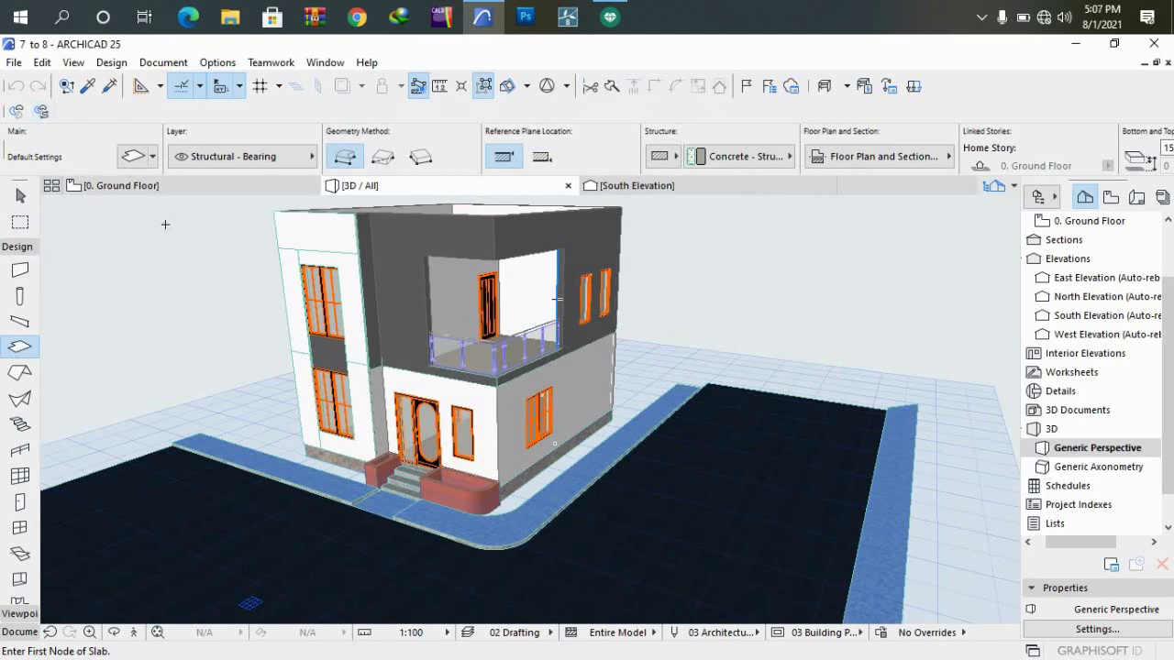
- Save the model as the 3DStudio file '7 to 8.3ds' in VD Production
click(12, 64)
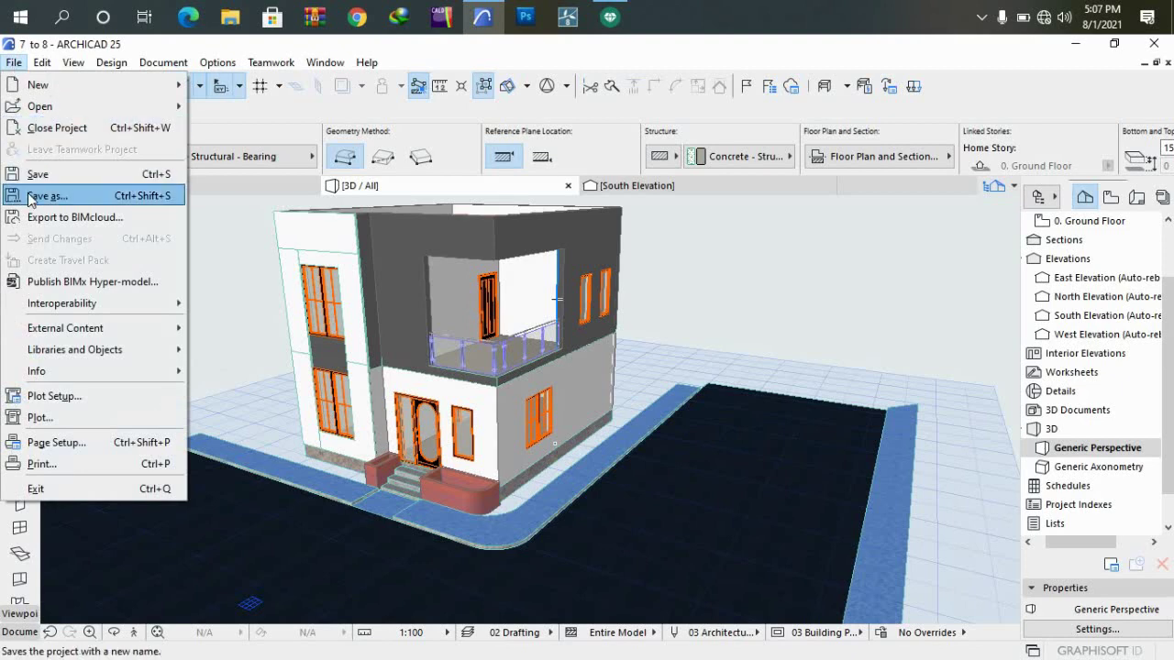
click(37, 196)
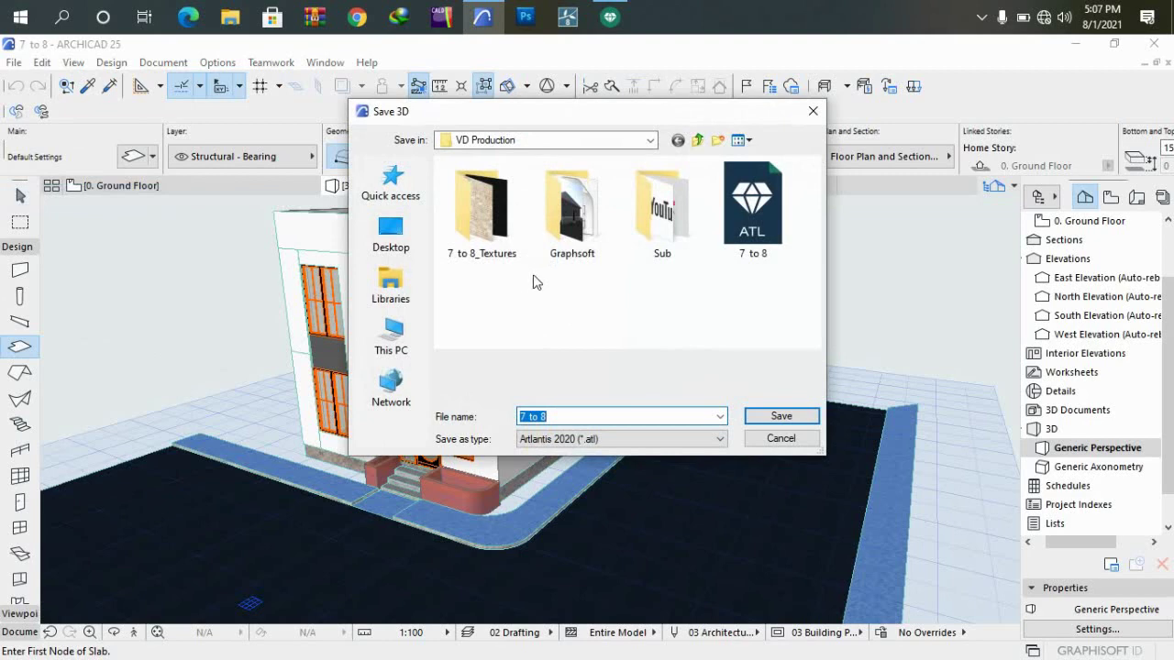
click(529, 442)
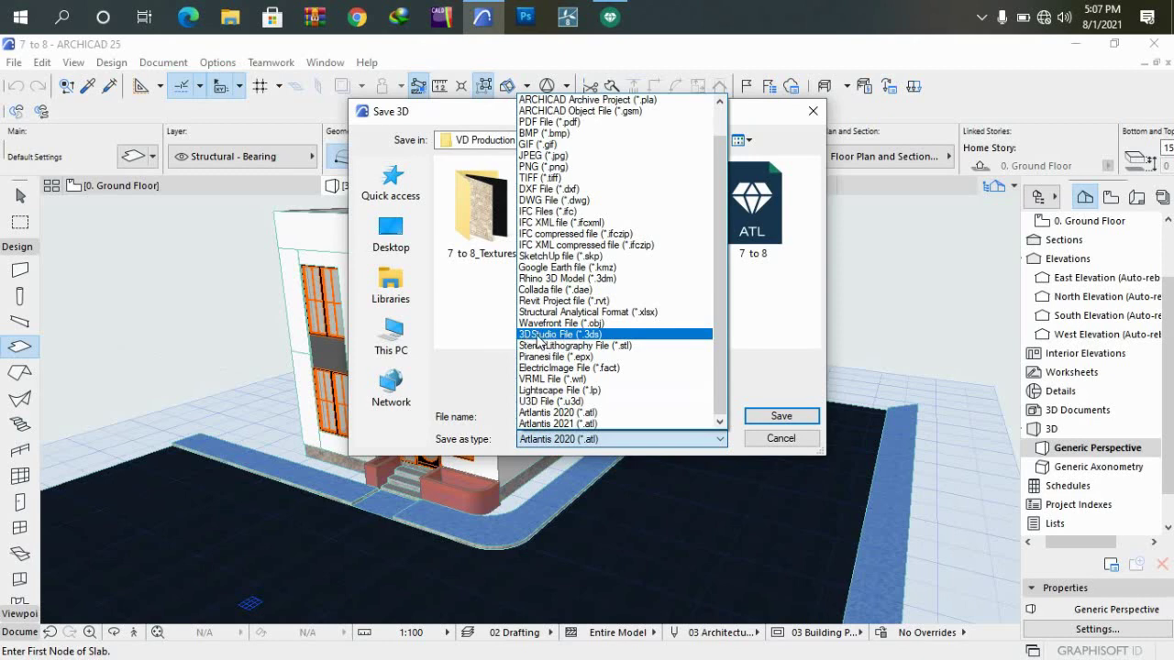
click(549, 335)
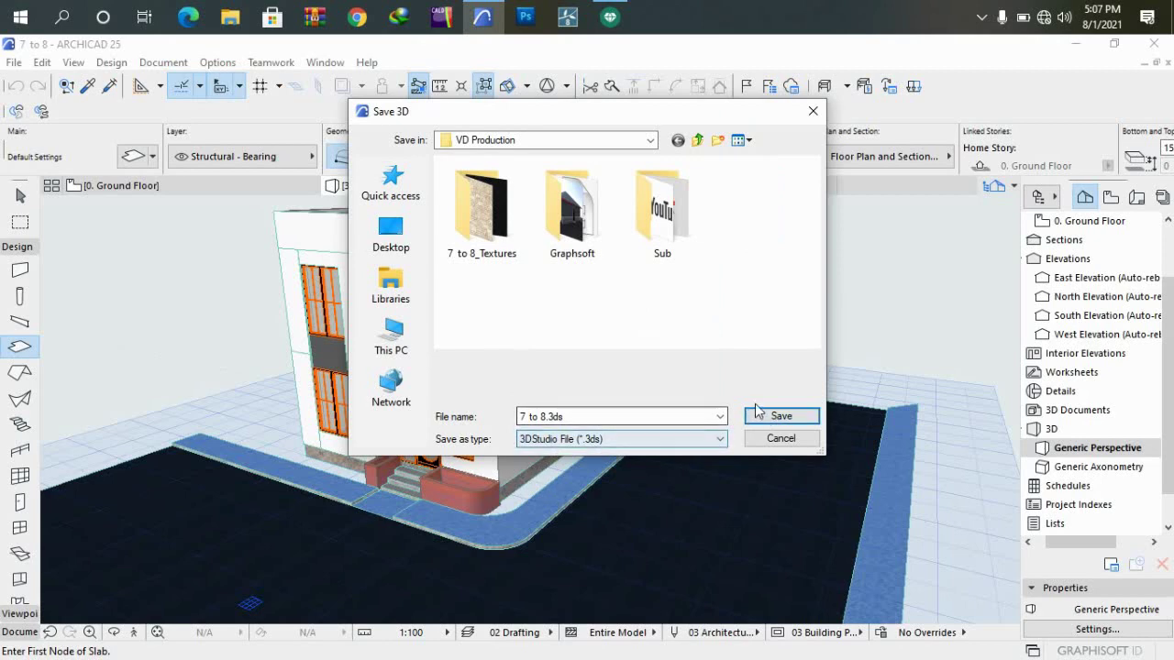
click(781, 417)
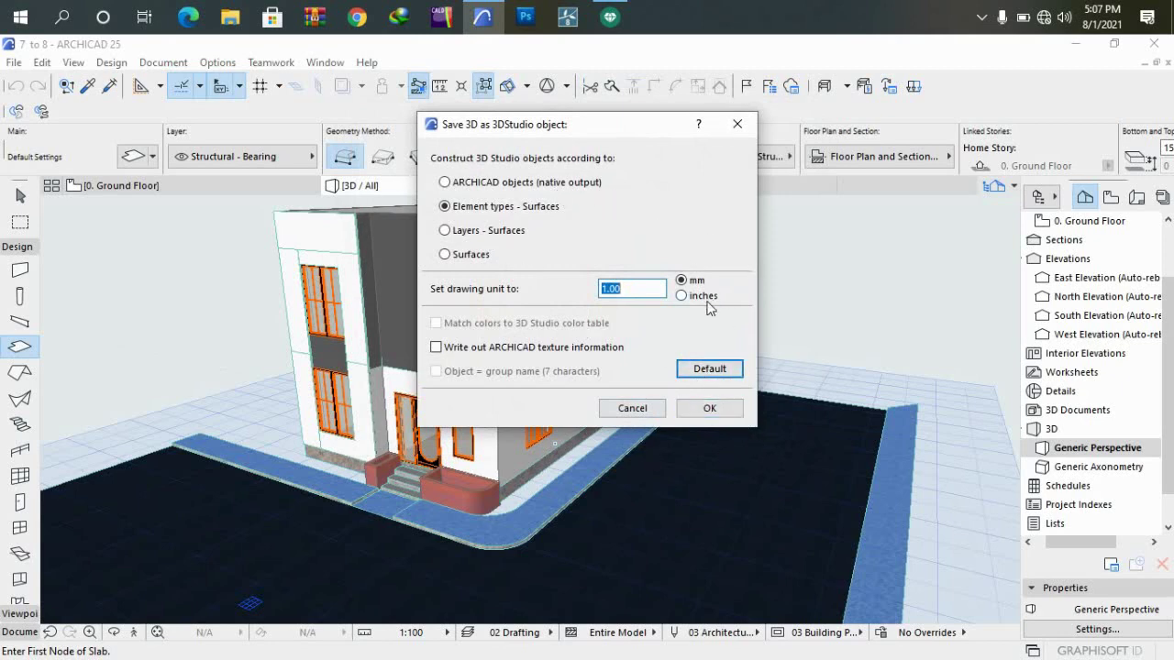
- Accept the 3DStudio options with Element types - Surfaces and mm units
click(710, 408)
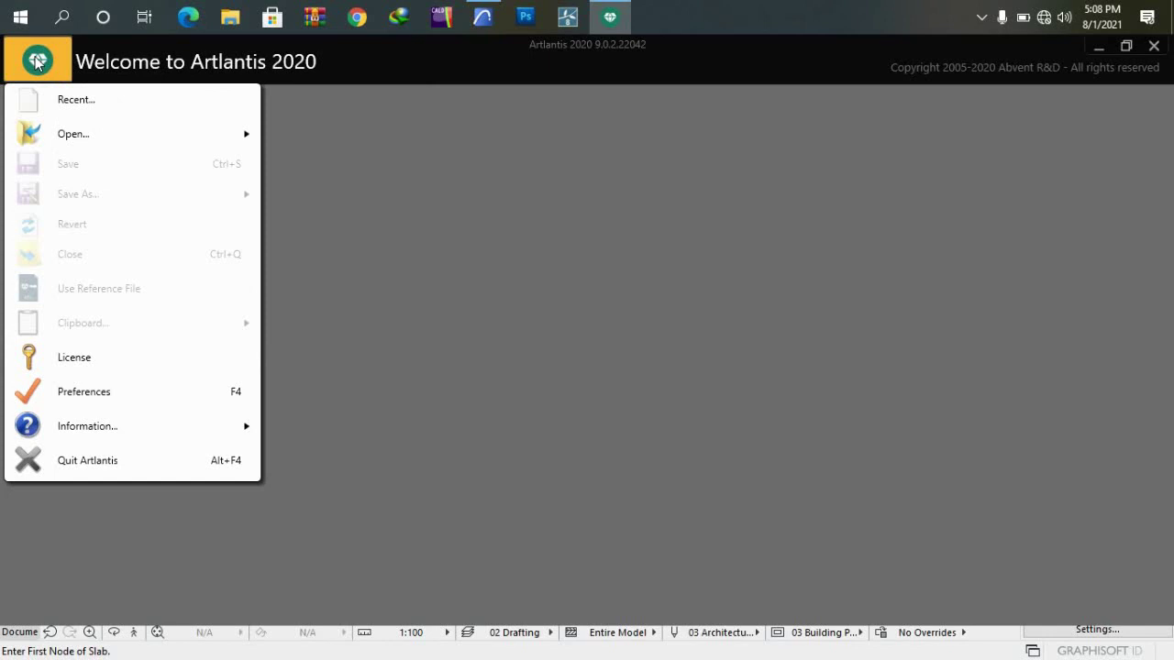
mouse_move(73, 134)
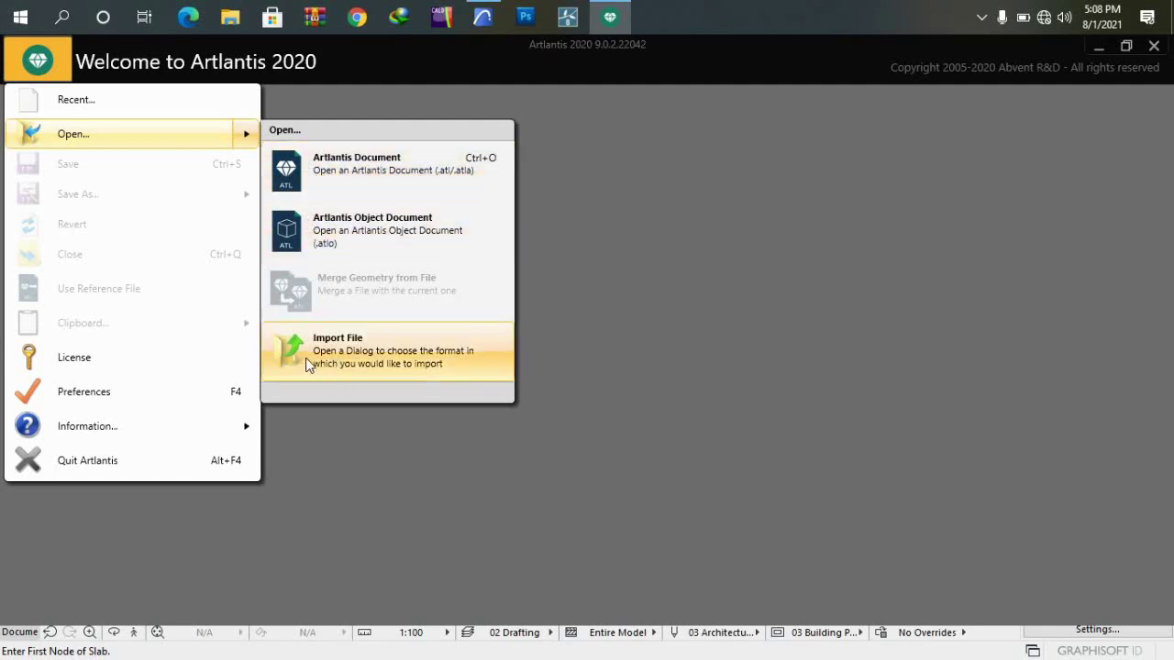
- Start an Artlantis file import and select '7 to 8' (.3ds) in Desktop > VD Production
click(355, 354)
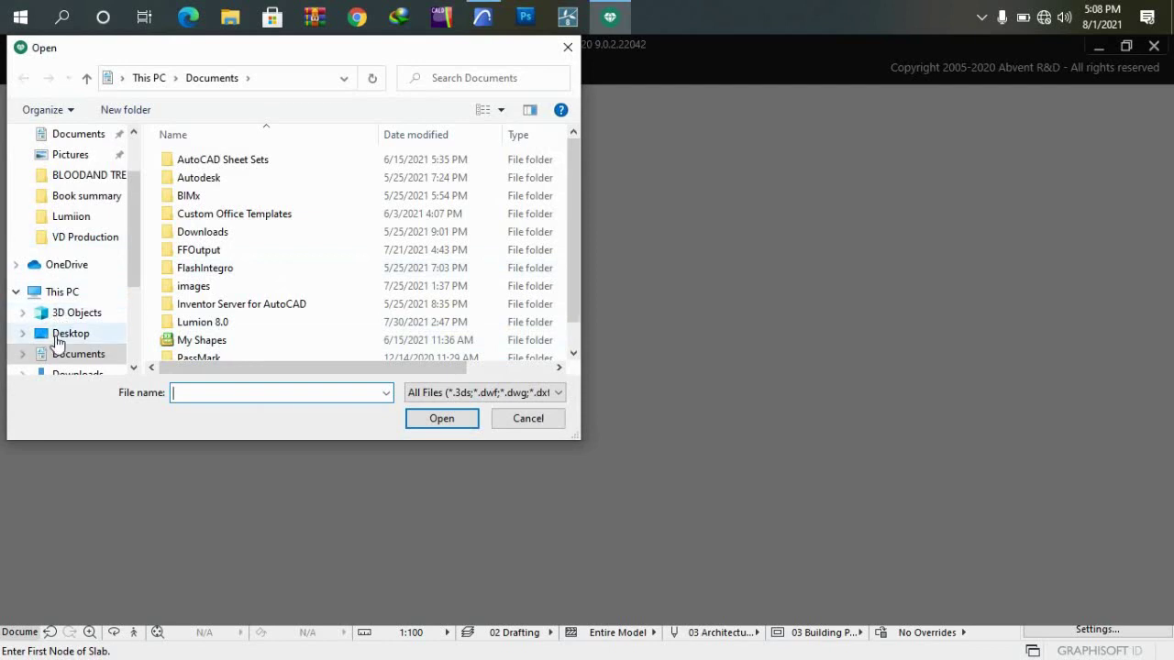
click(57, 335)
scroll(197, 294, down, 4)
scroll(220, 321, down, 1)
scroll(225, 342, down, 1)
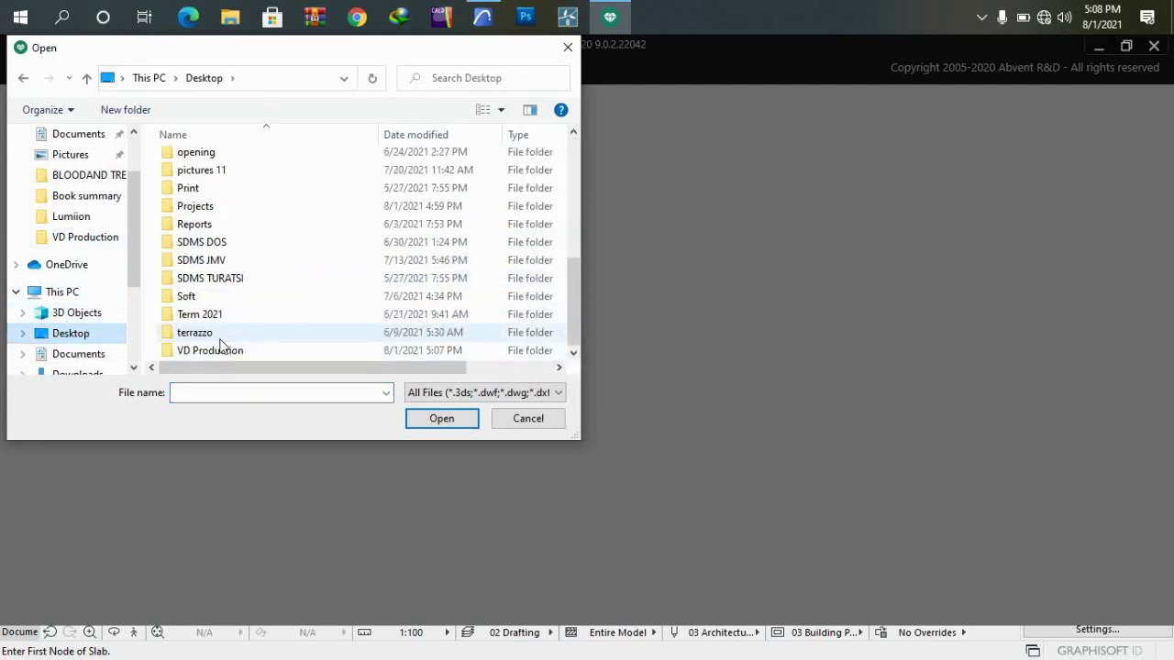
double_click(205, 352)
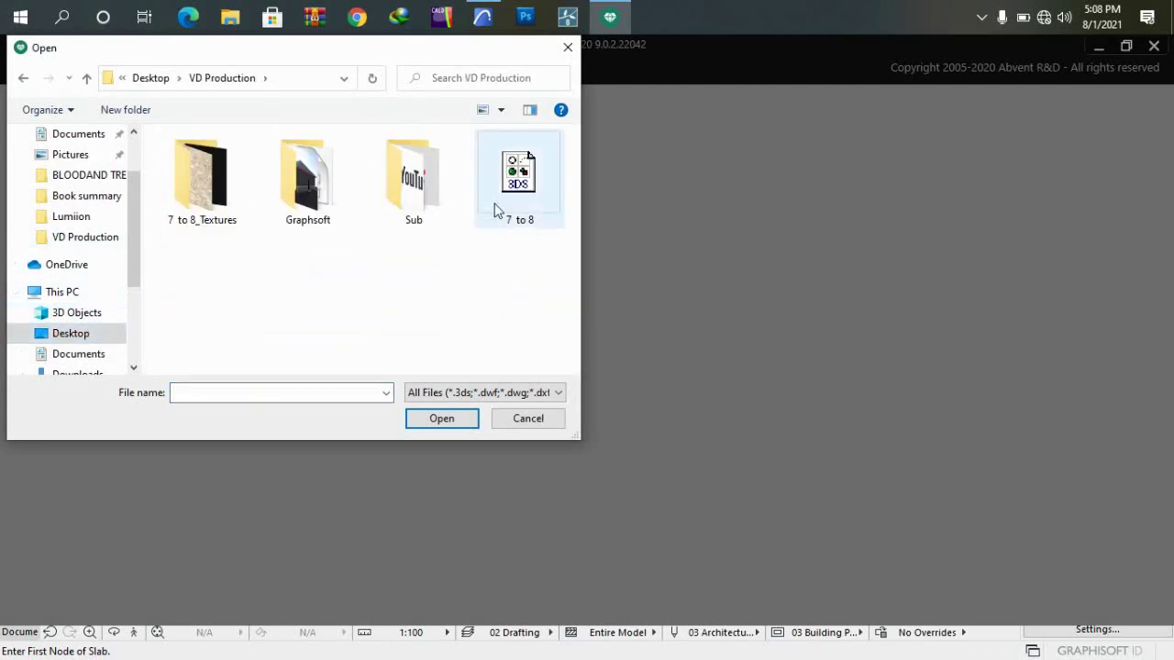
click(523, 183)
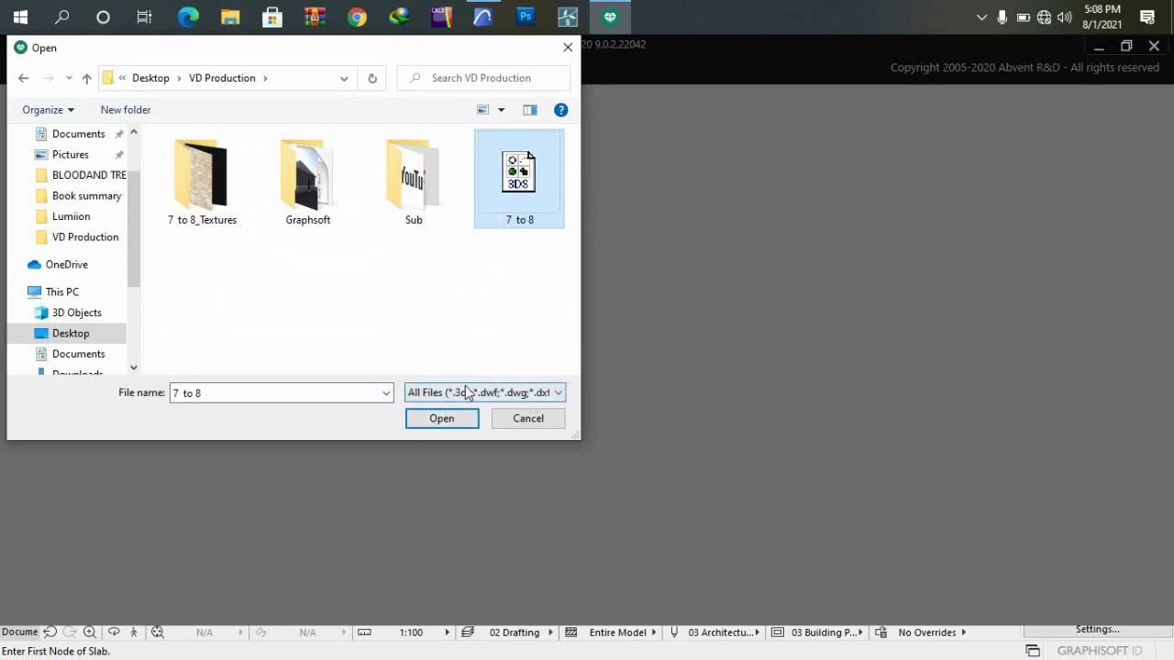
- Import '7 to 8.3ds' with default settings and zoom around the house in Perspectives
click(443, 418)
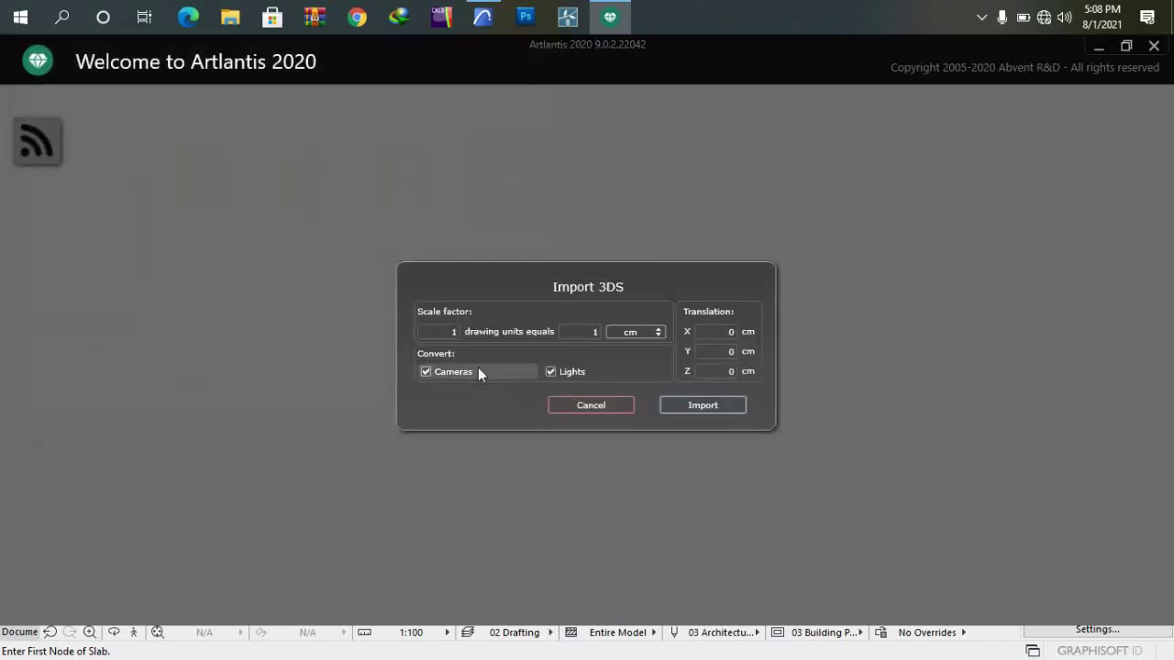
click(720, 405)
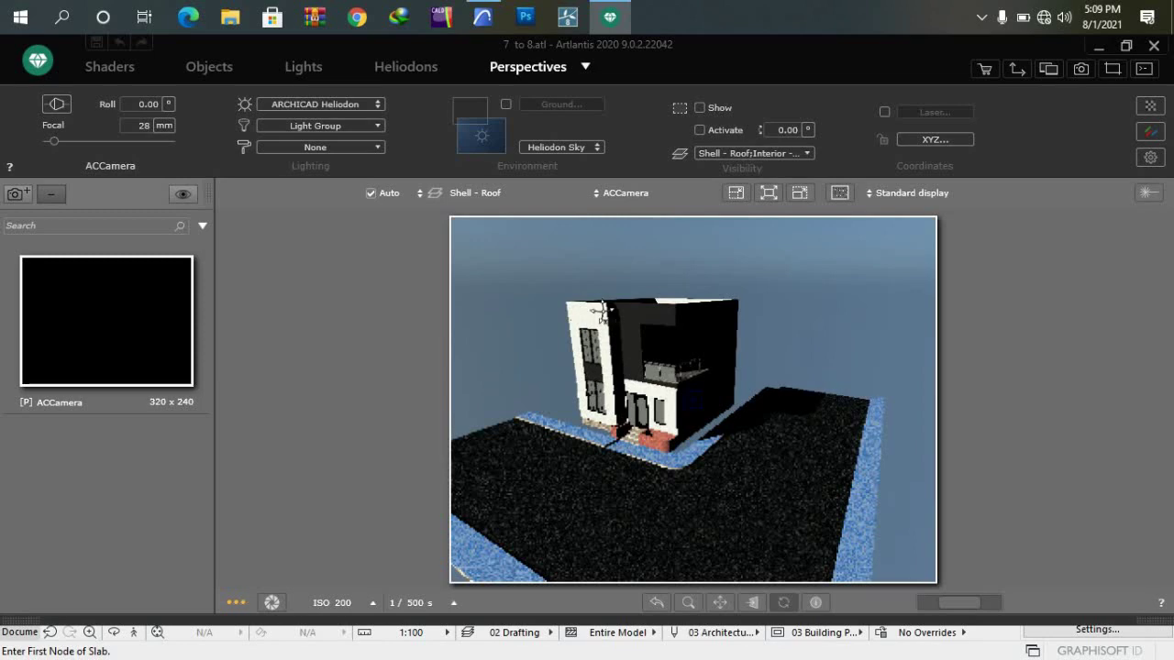
scroll(601, 311, up, 5)
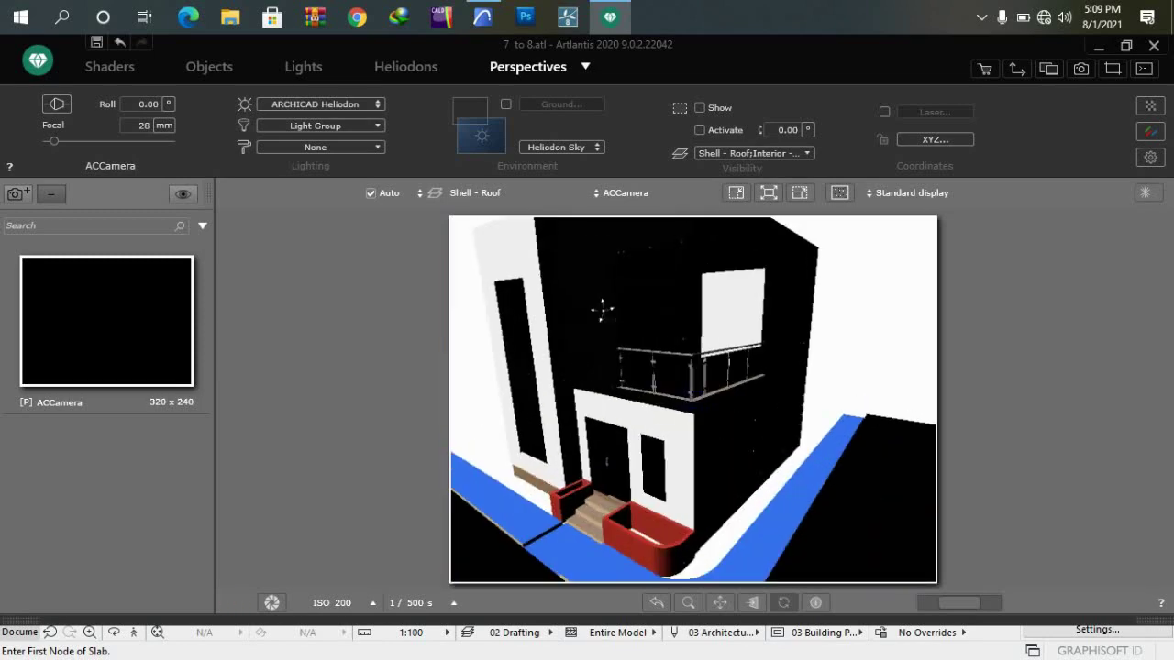
scroll(601, 311, down, 2)
scroll(602, 311, down, 2)
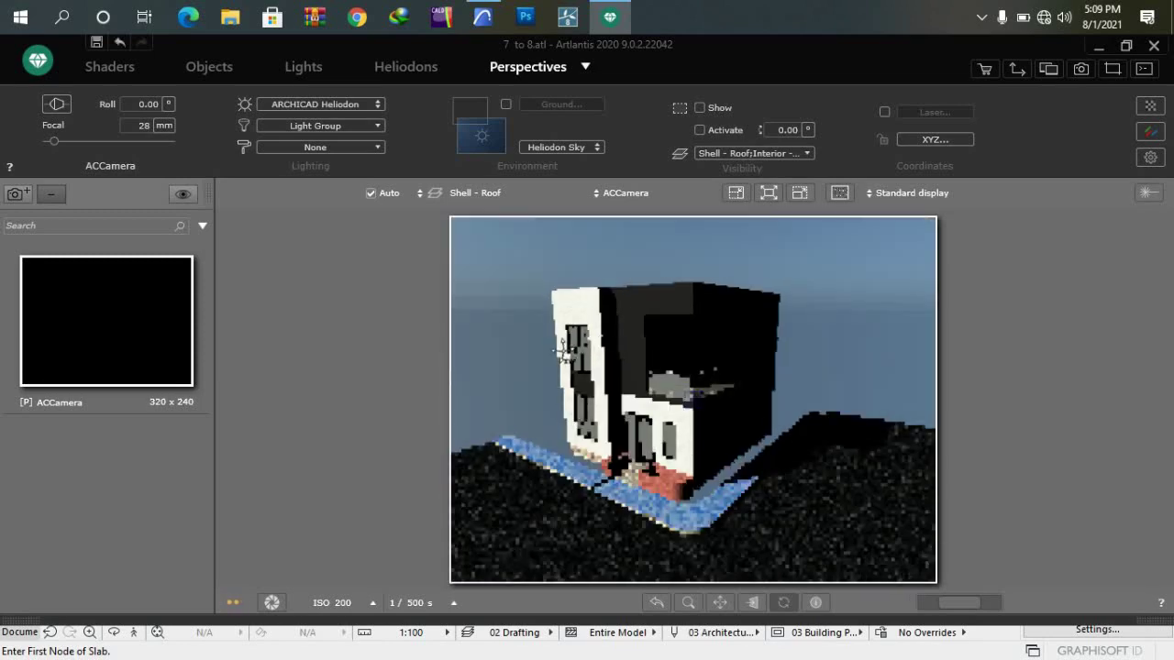
scroll(563, 348, down, 2)
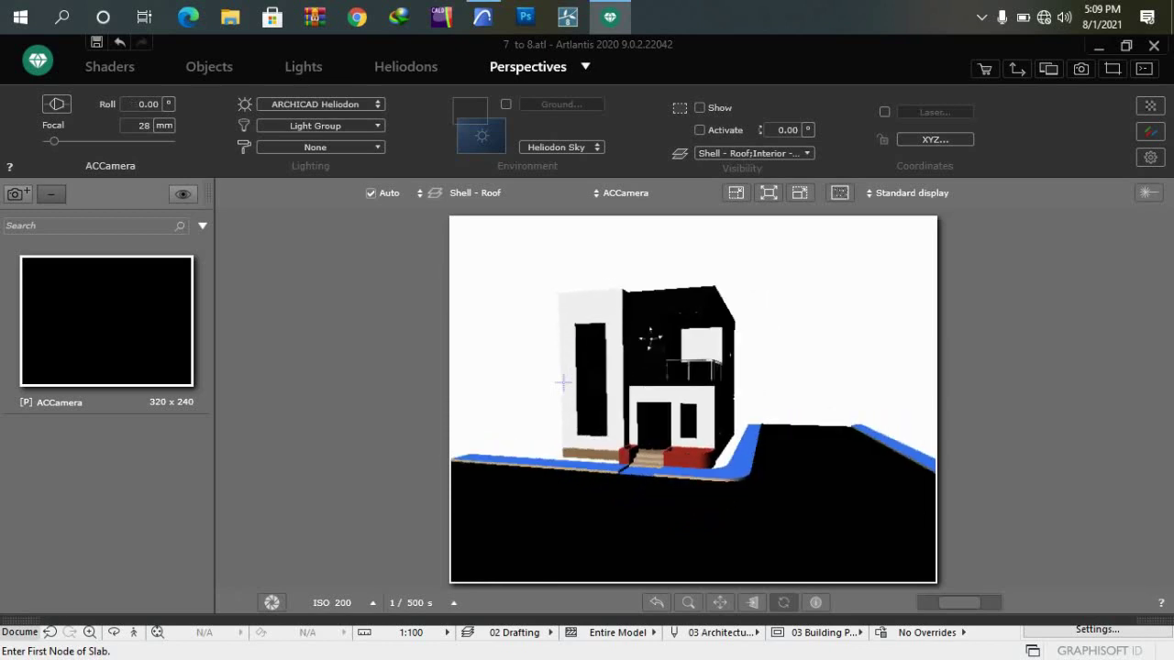
scroll(531, 339, up, 2)
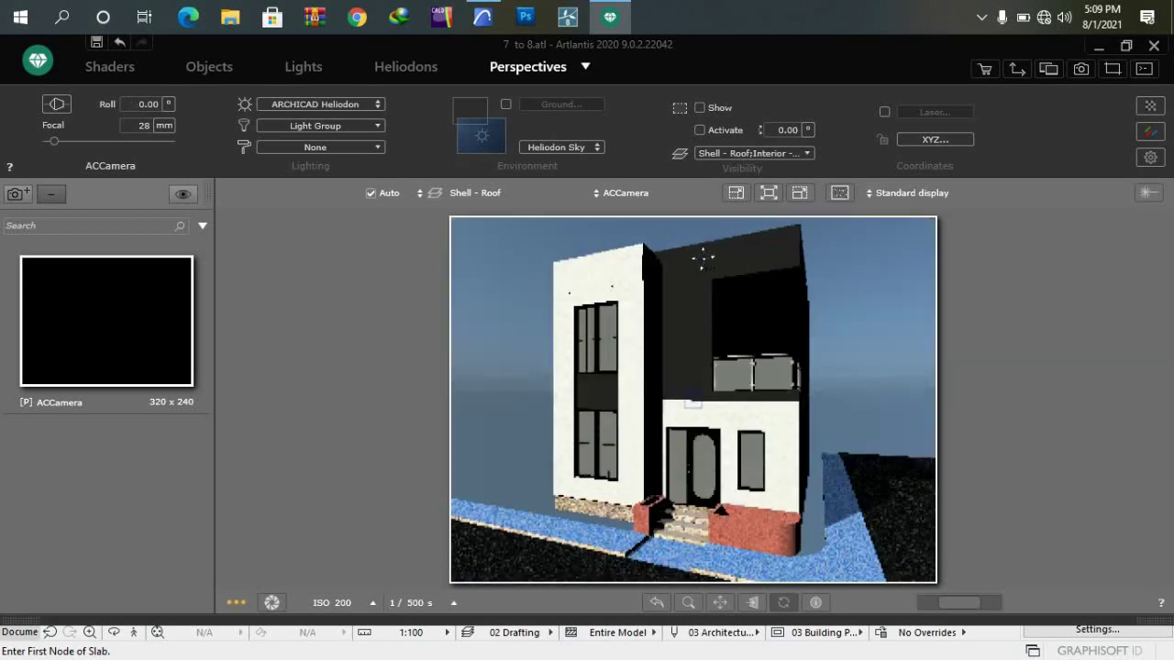
scroll(829, 371, up, 2)
scroll(737, 372, up, 2)
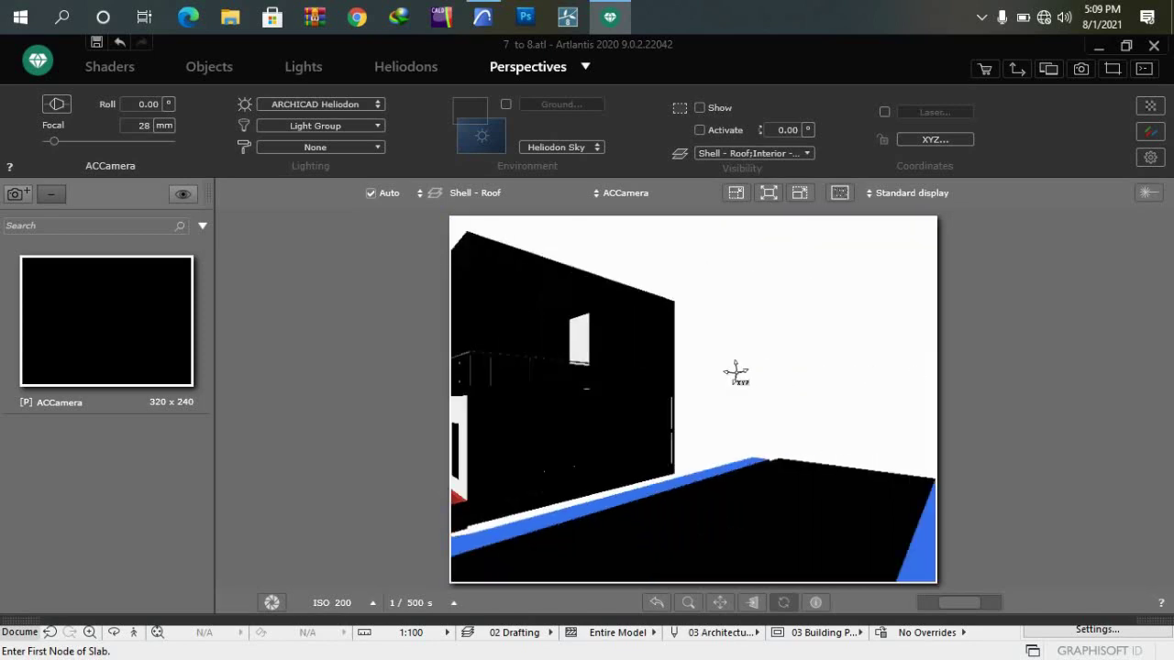